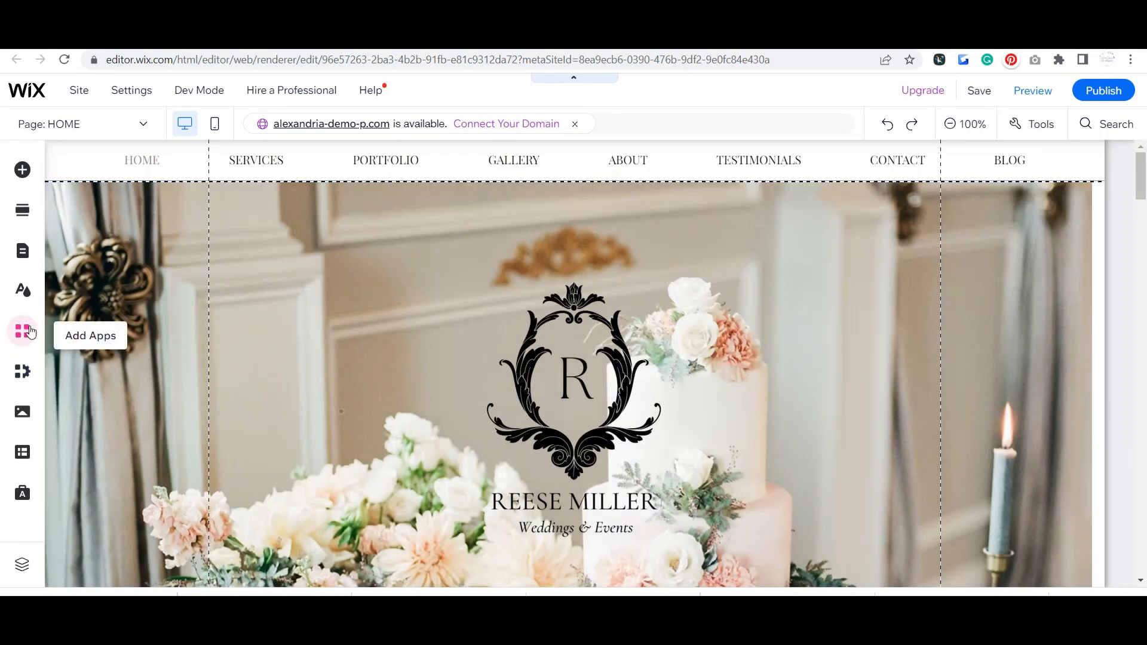
# Step: Find Wix Stores in the Wix App Market with the search "wix store", add it to the site and dismiss the setup overview
pyautogui.click(31, 332)
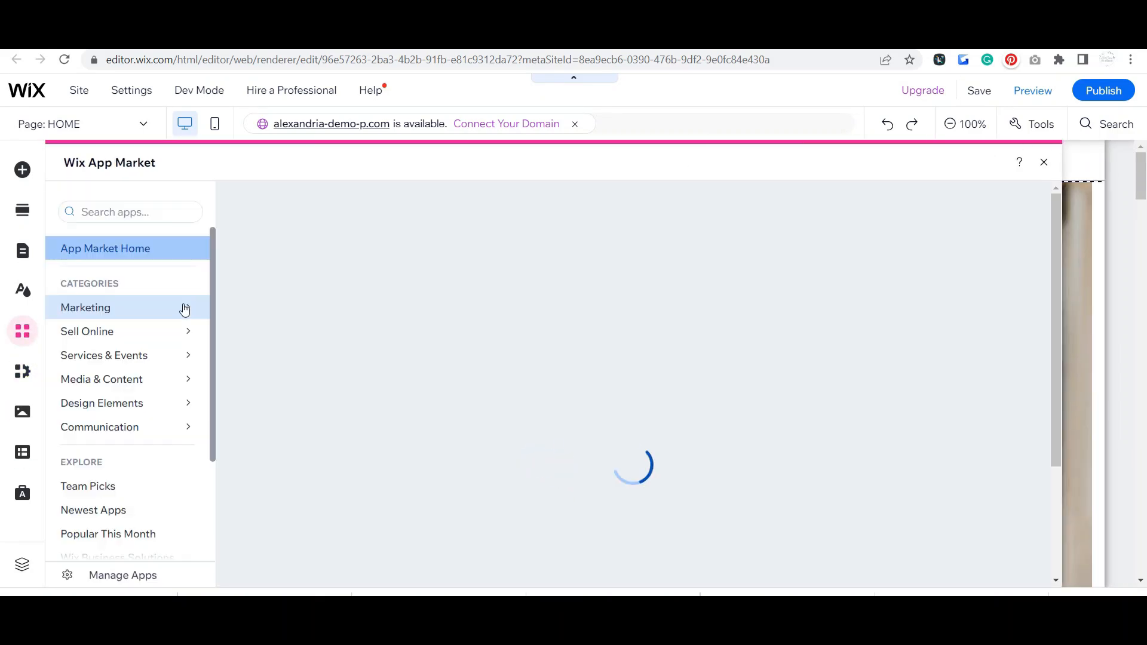
pyautogui.click(159, 212)
pyautogui.write('wix st')
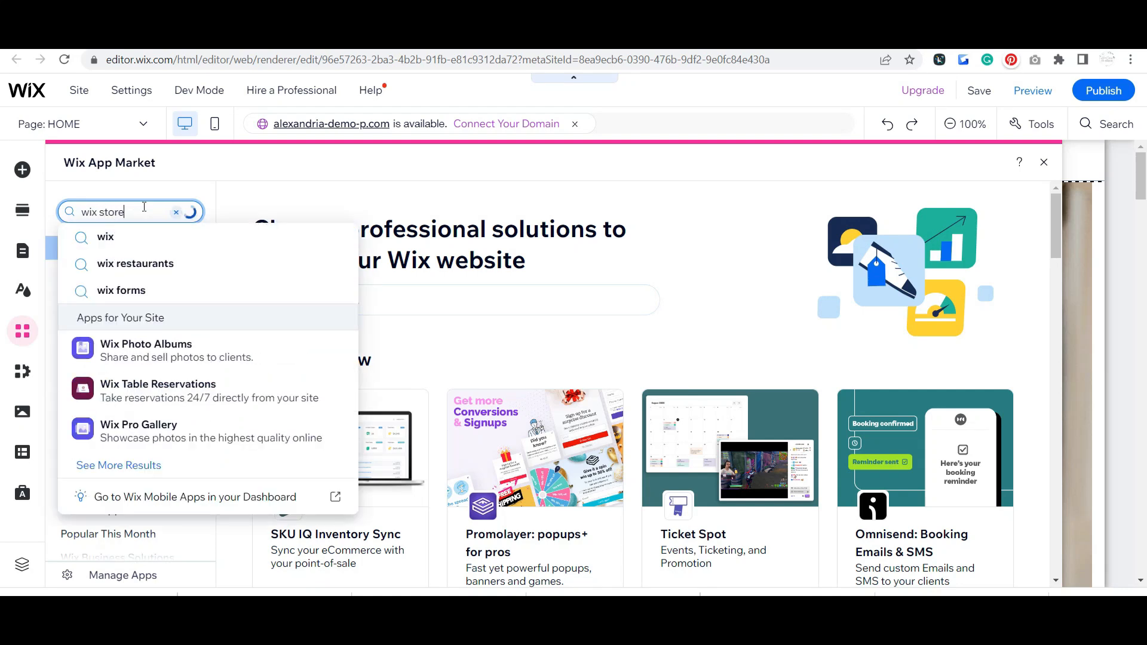
pyautogui.write('ore')
pyautogui.click(186, 361)
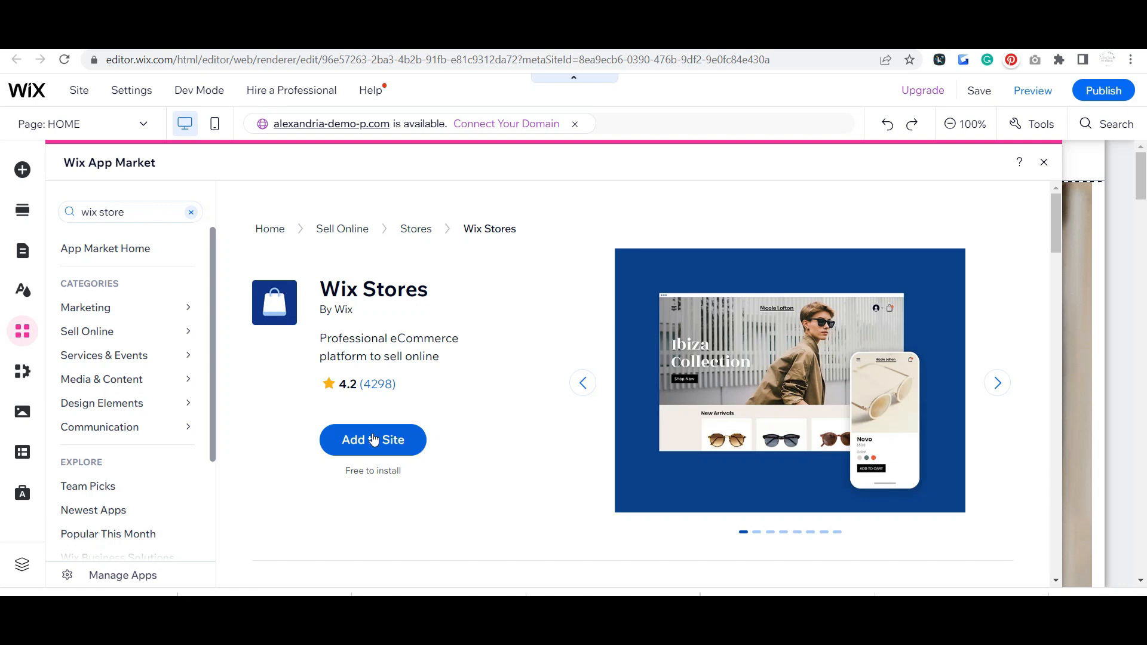
pyautogui.click(373, 441)
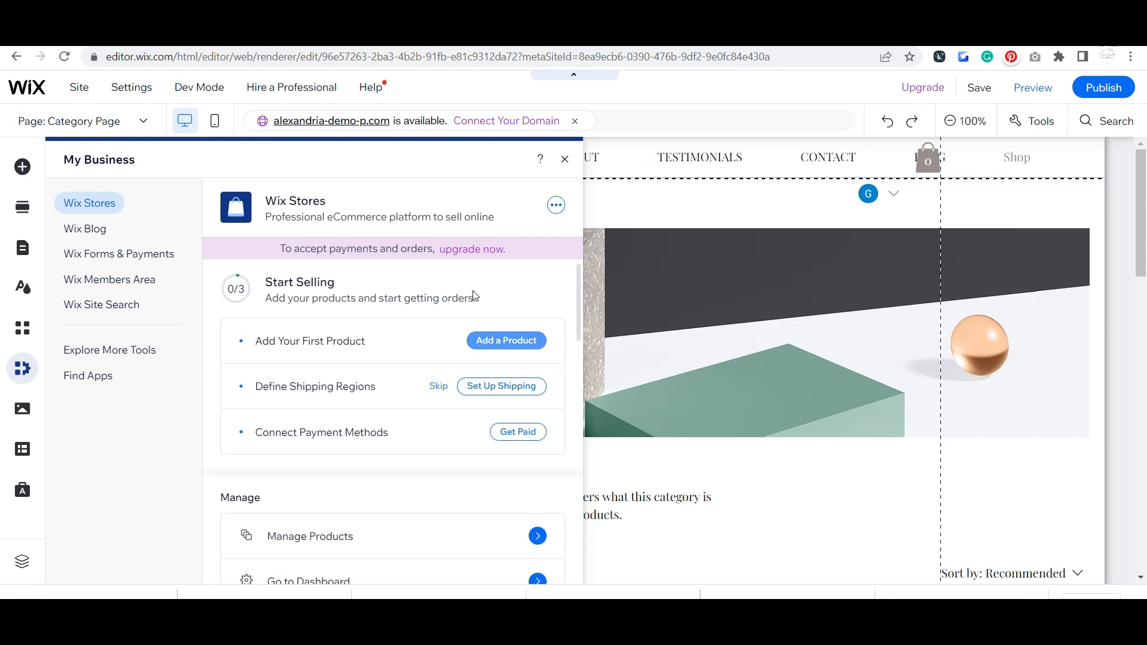
pyautogui.click(565, 159)
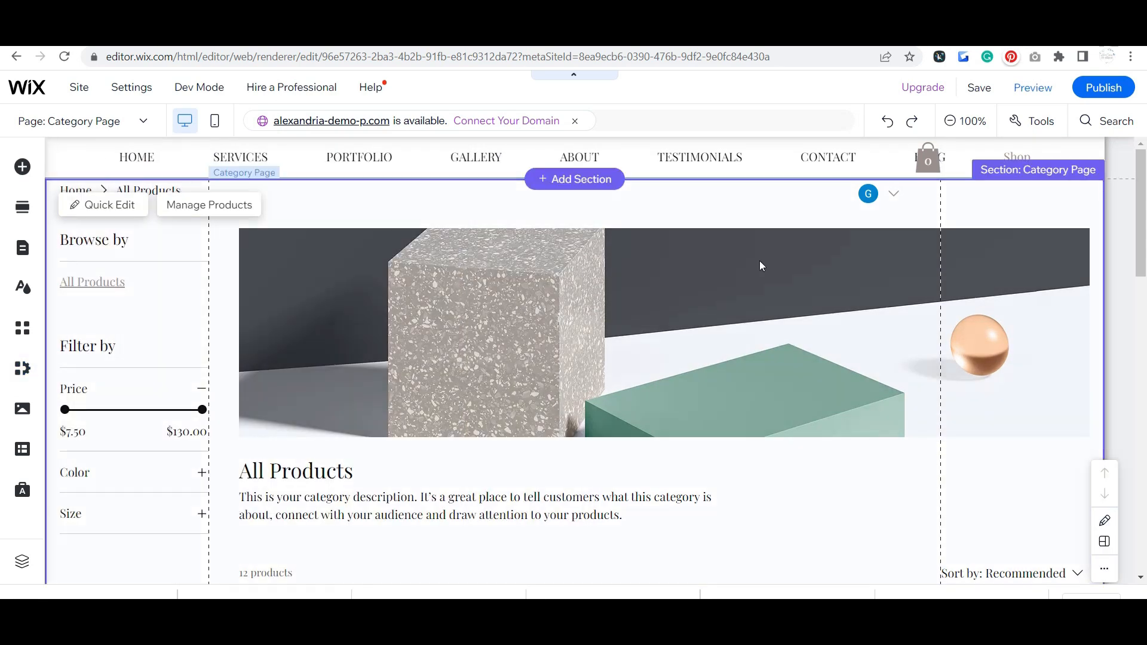
# Step: Move the cart icon off the BLOG menu item to the far end of the header, beside Shop
pyautogui.click(932, 167)
pyautogui.click(935, 167)
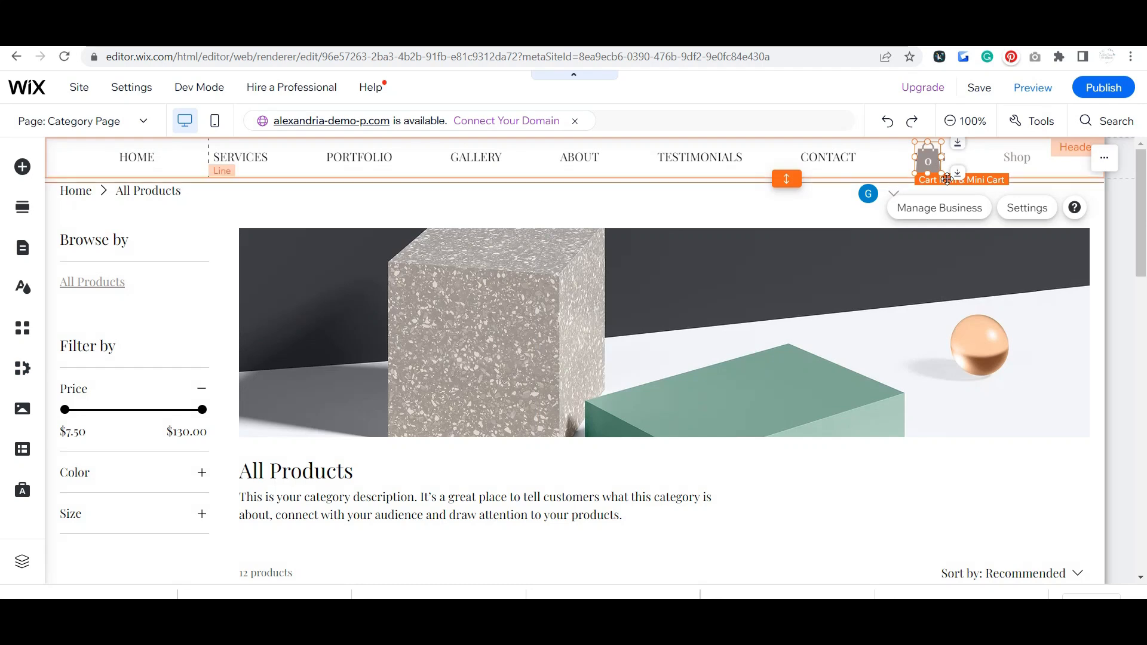
pyautogui.moveTo(939, 174)
pyautogui.mouseDown()
pyautogui.moveTo(928, 156)
pyautogui.moveTo(1069, 157)
pyautogui.mouseUp()
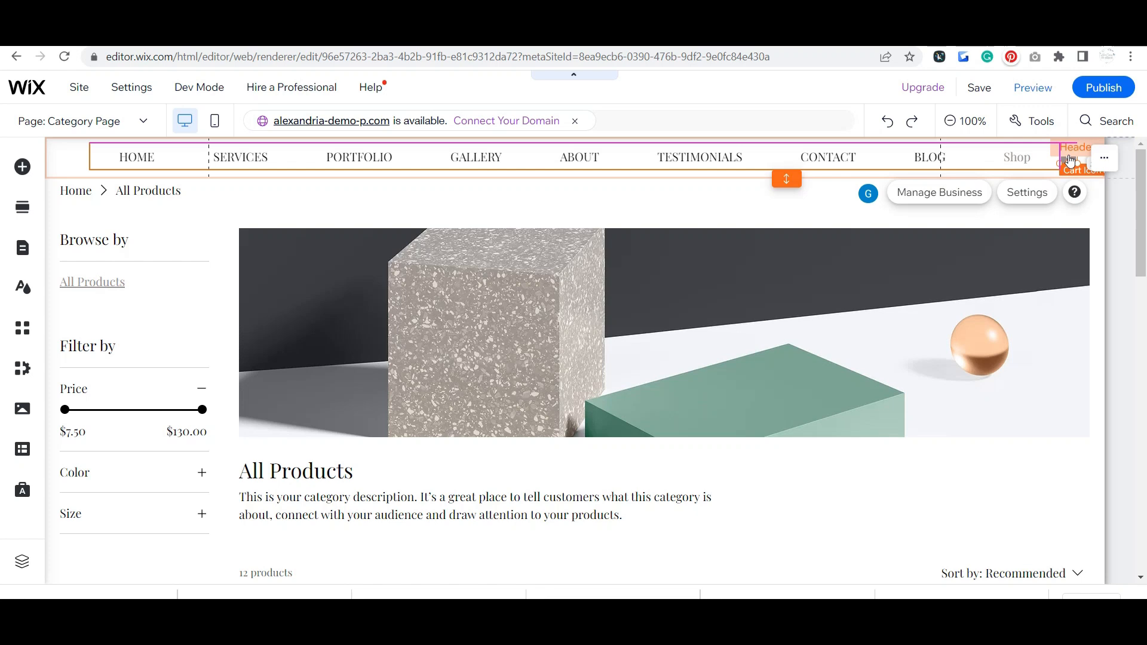
# Step: Review the cart's icon options and the Mini Cart text settings, then close the cart settings
pyautogui.click(1016, 200)
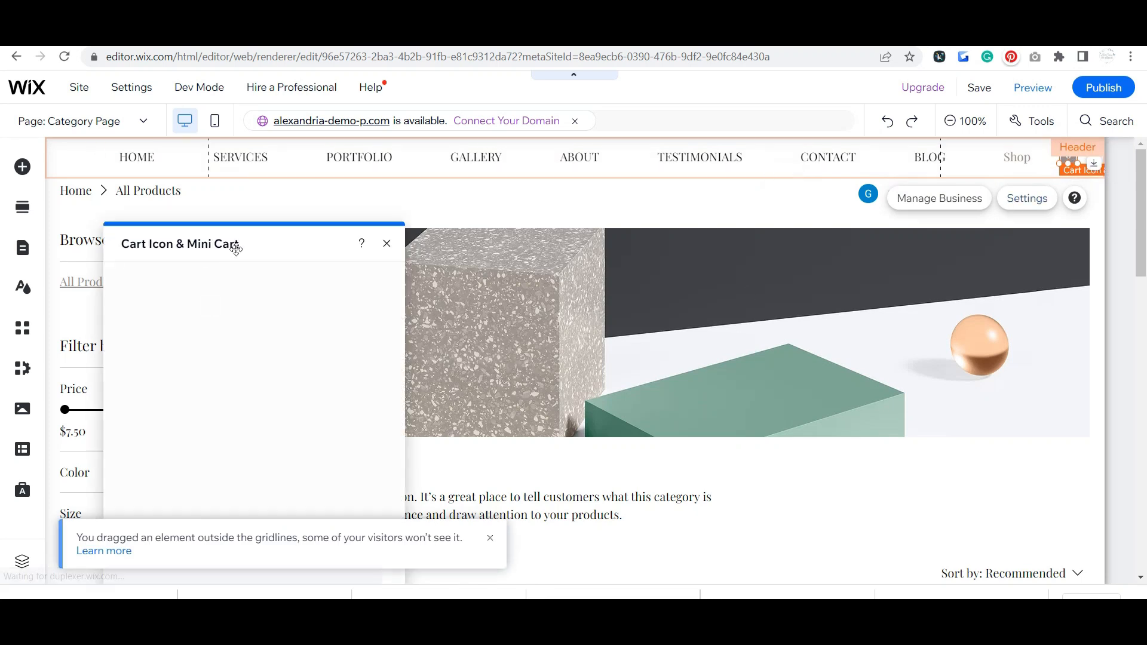
pyautogui.moveTo(235, 245); pyautogui.dragTo(309, 150)
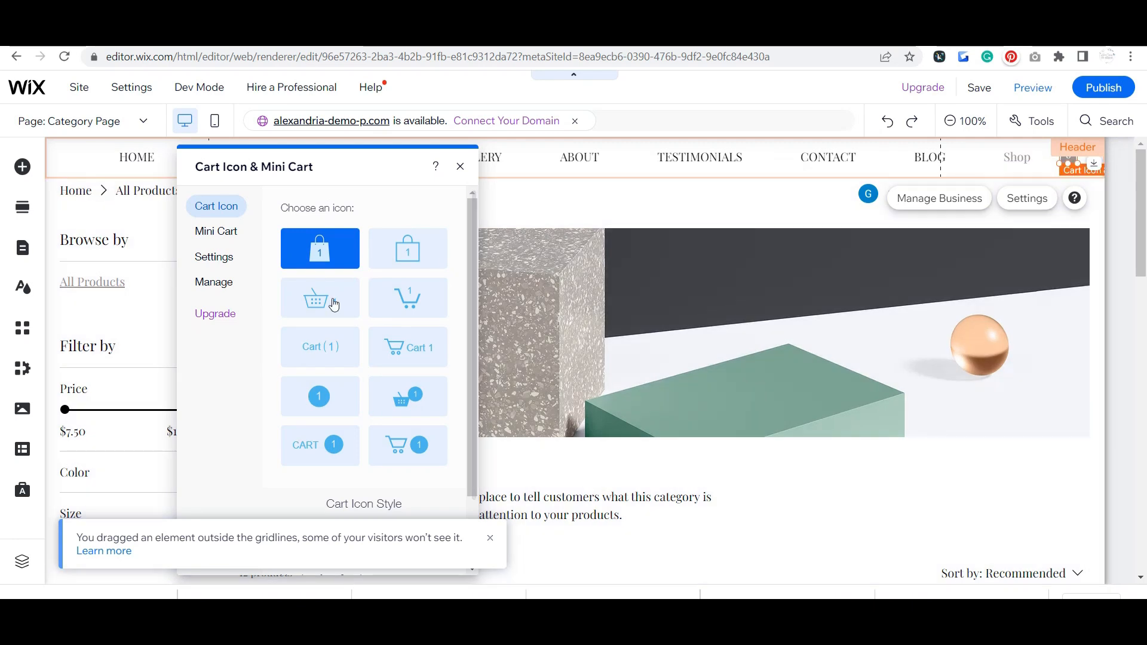
pyautogui.click(205, 235)
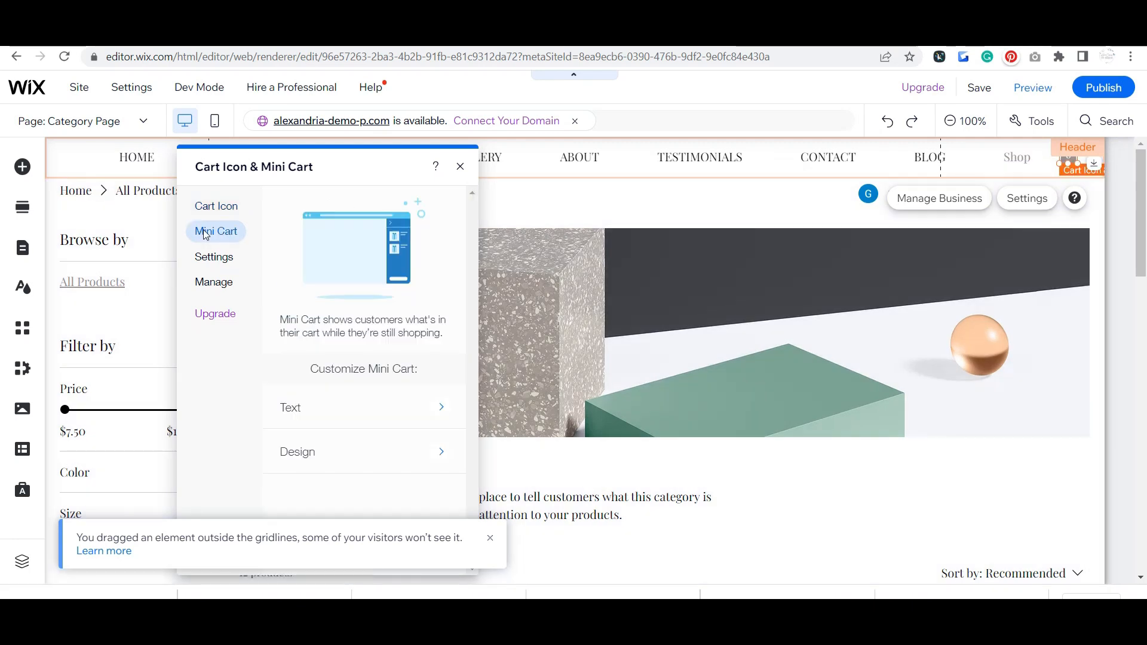
pyautogui.click(442, 406)
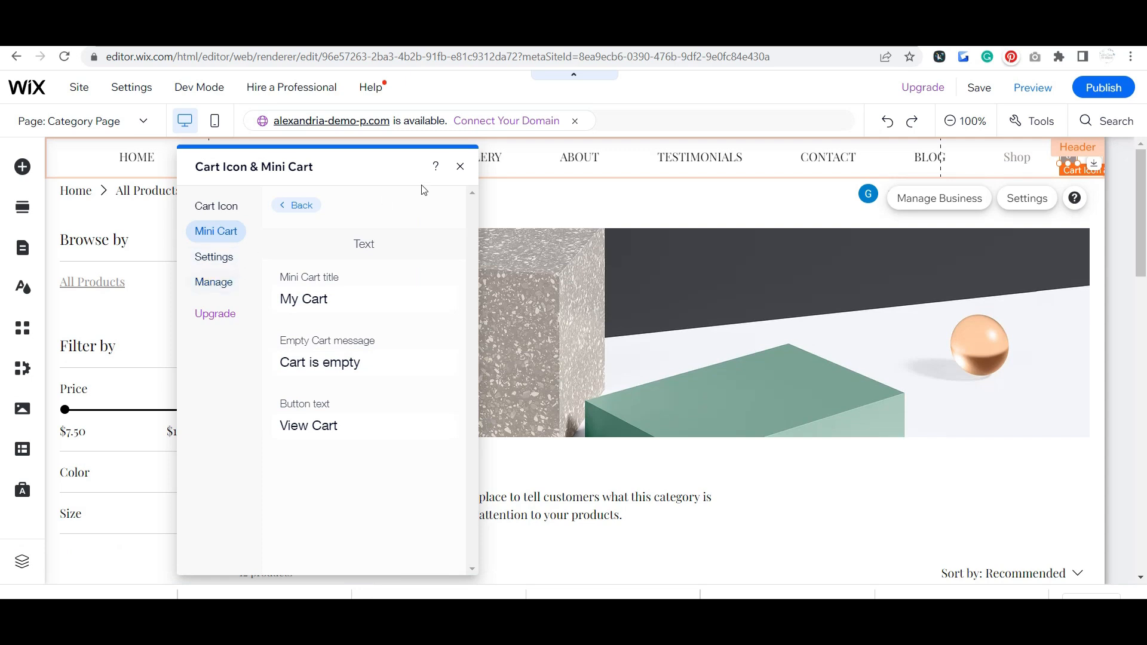
pyautogui.click(460, 167)
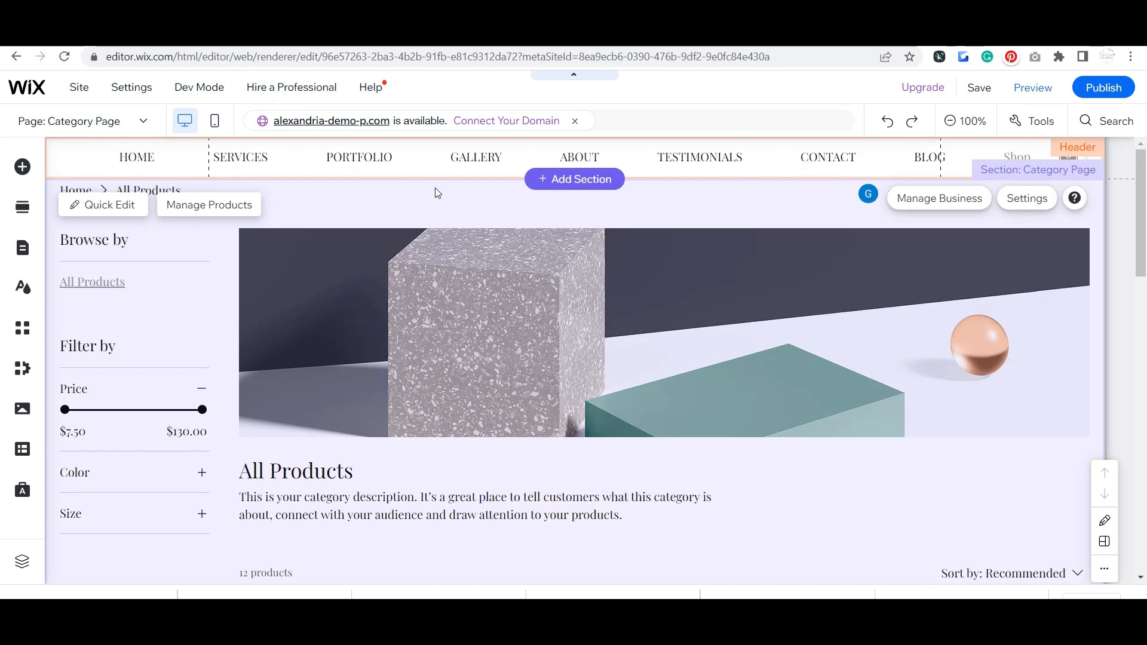
# Step: Move the login bar from the Category Page section up into the header, beside the Shop menu item
pyautogui.click(640, 219)
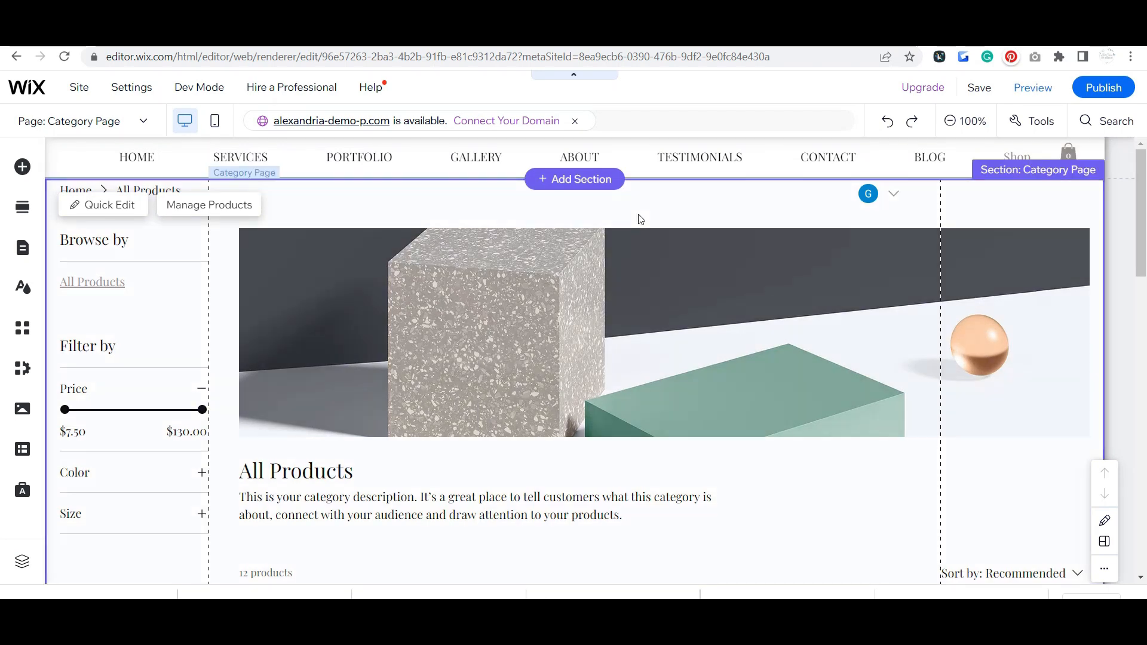
pyautogui.click(875, 194)
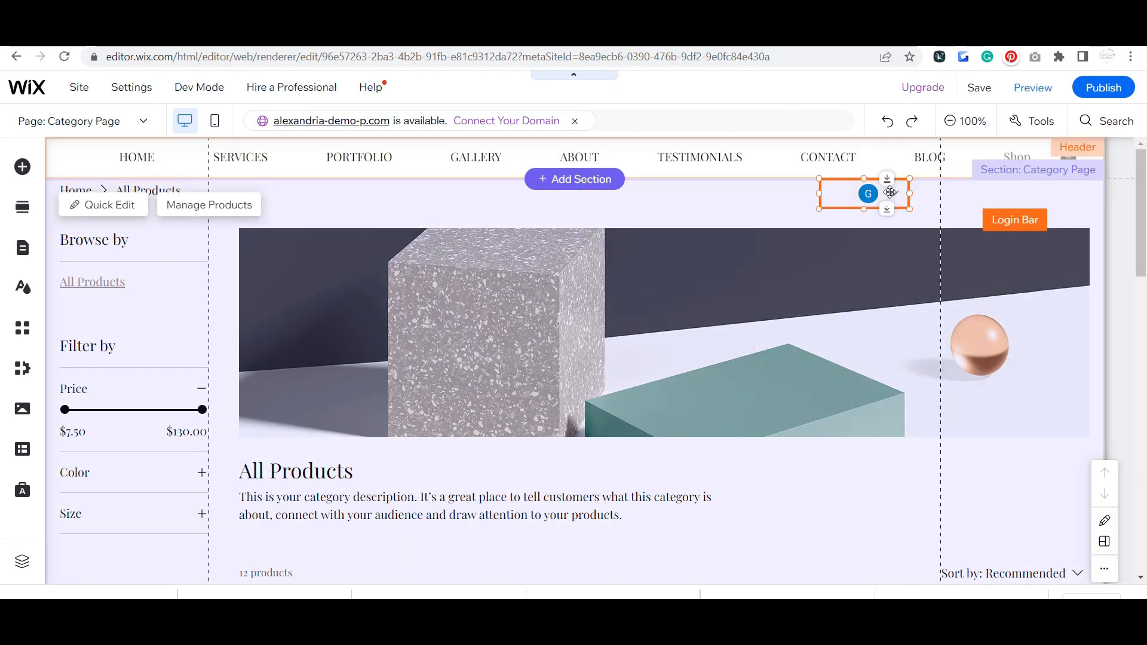
pyautogui.moveTo(890, 191); pyautogui.dragTo(1049, 155)
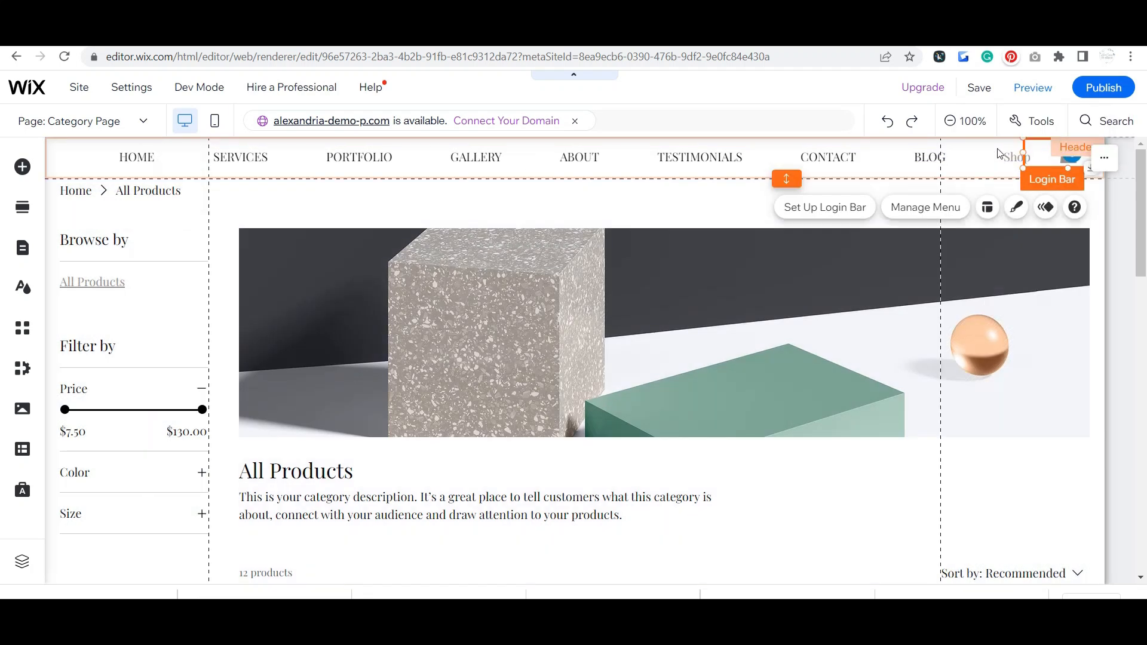
# Step: Examine the site menu's page list, the Store Pages and the Category Page's page information
pyautogui.click(1012, 157)
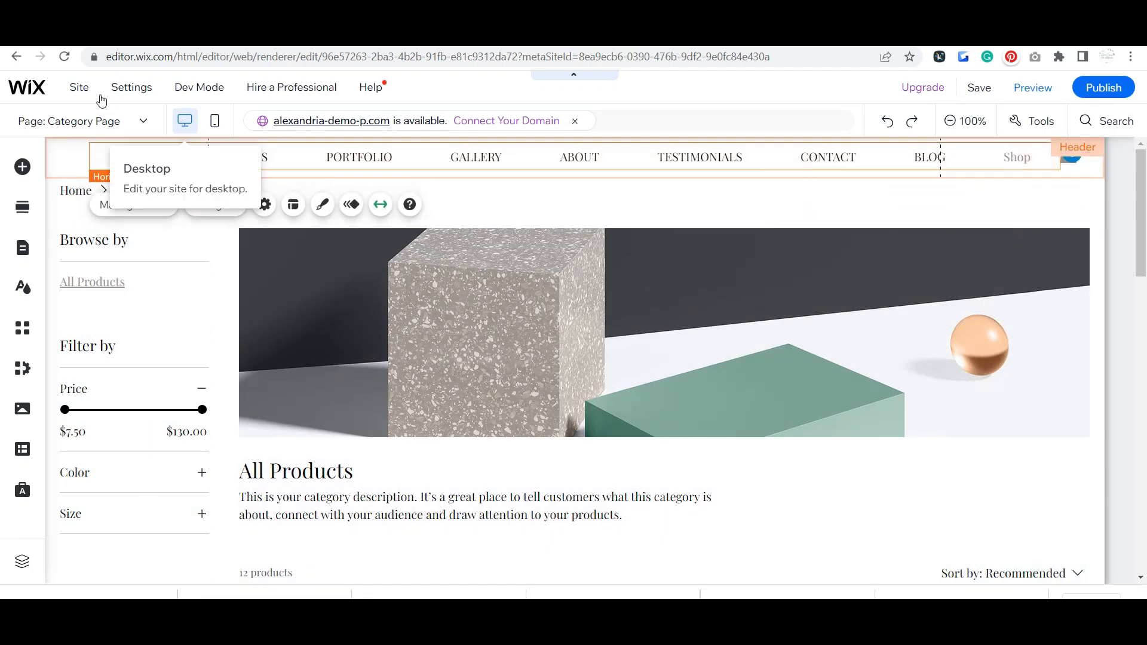
pyautogui.click(63, 121)
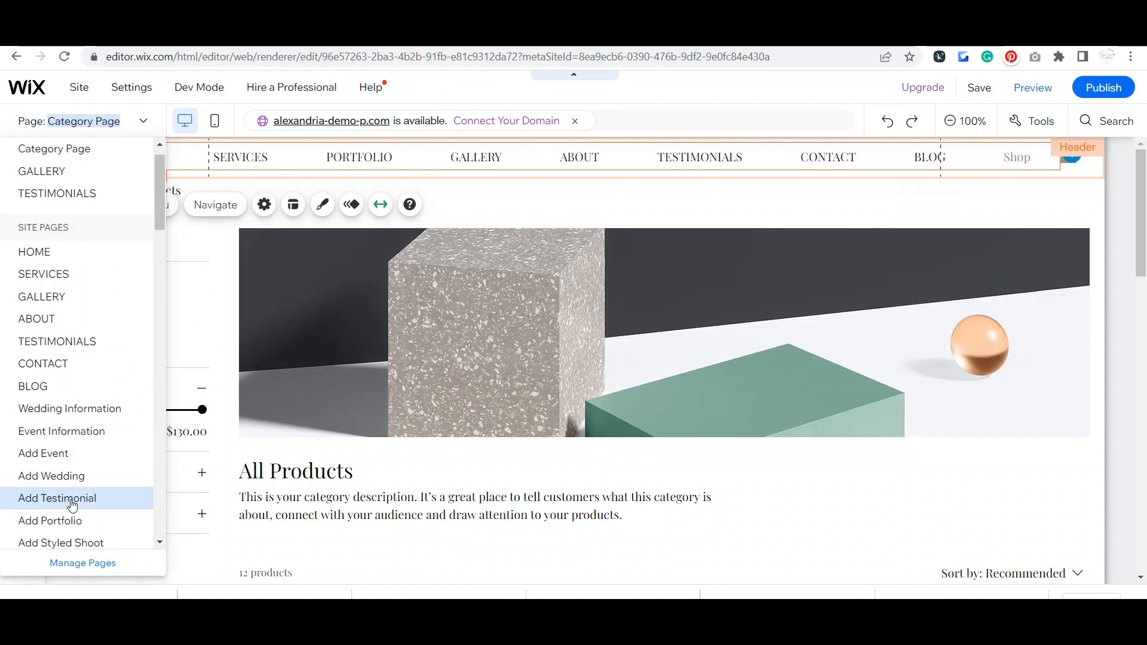
pyautogui.click(86, 562)
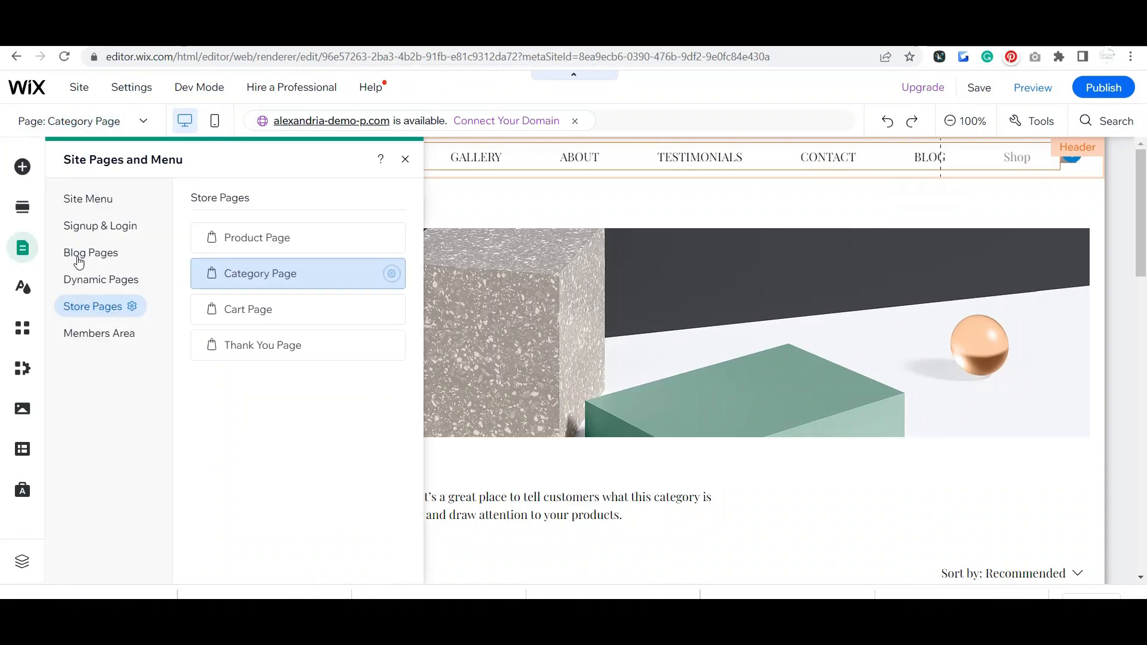
pyautogui.click(96, 198)
pyautogui.scroll(-4, 330, 302)
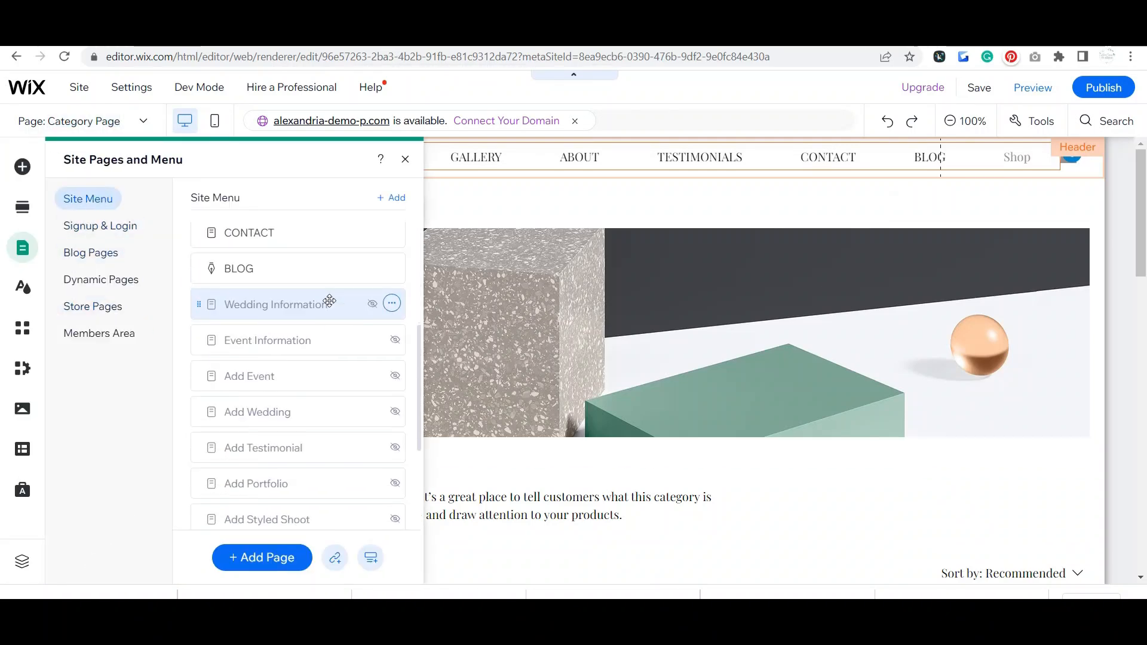
pyautogui.scroll(-3, 330, 300)
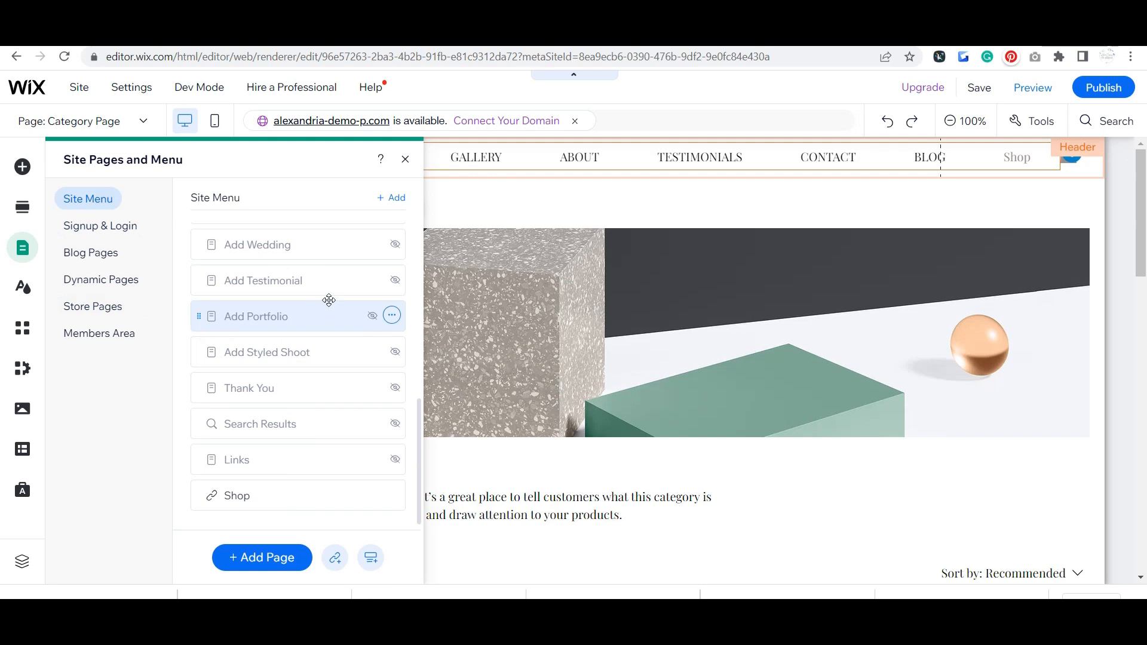
pyautogui.scroll(7, 329, 300)
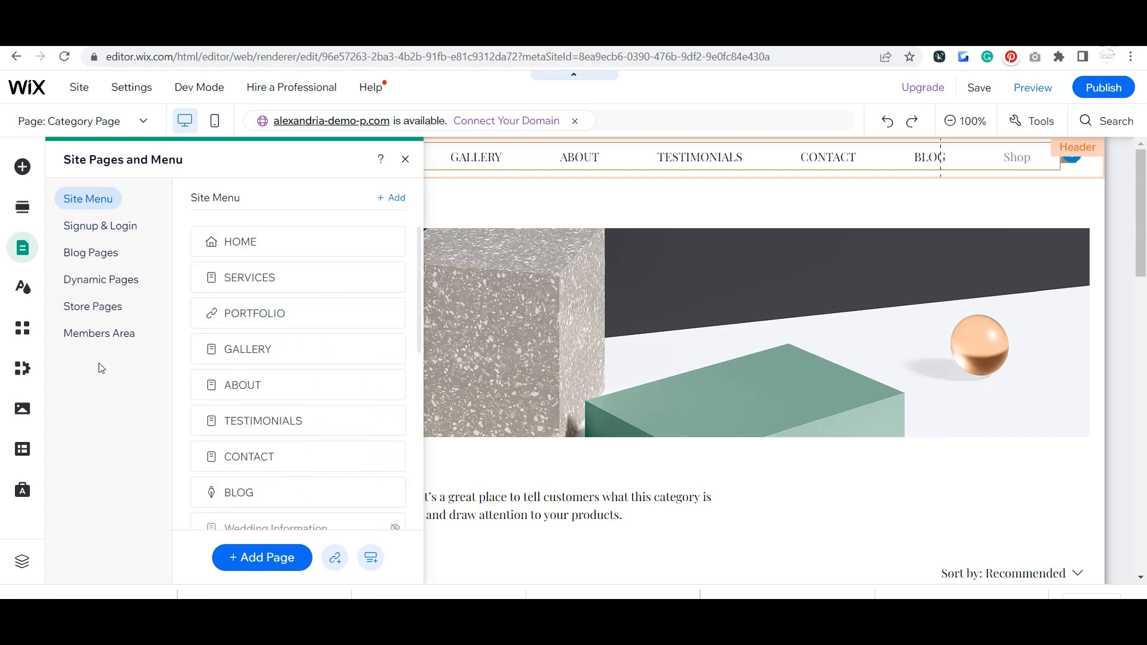
pyautogui.click(97, 307)
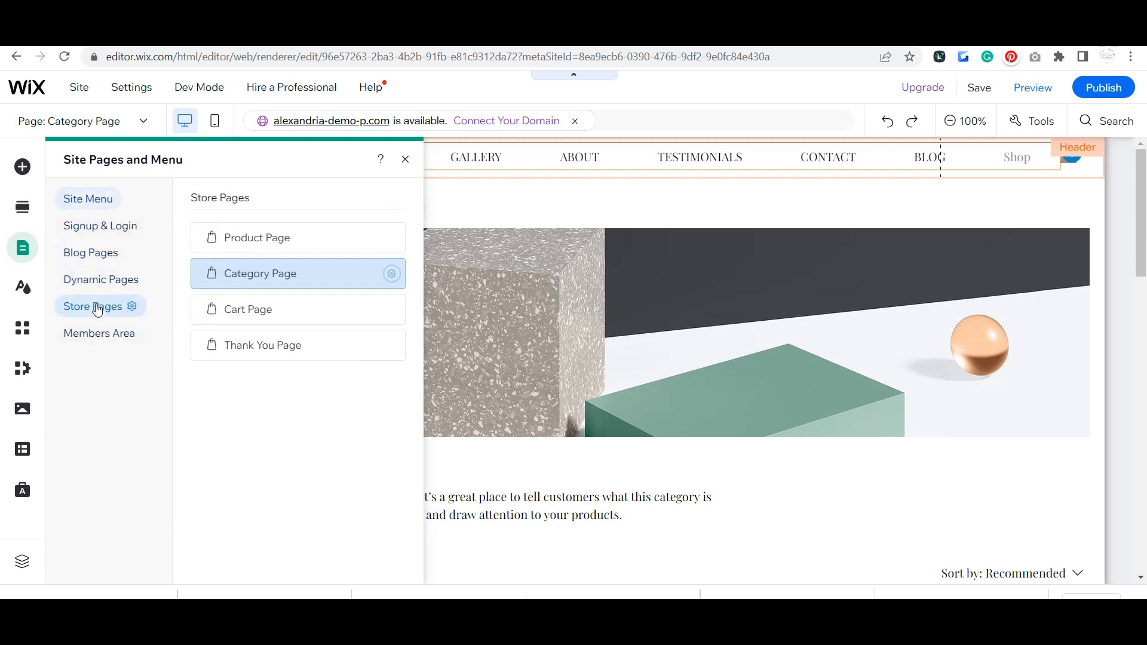
pyautogui.click(390, 275)
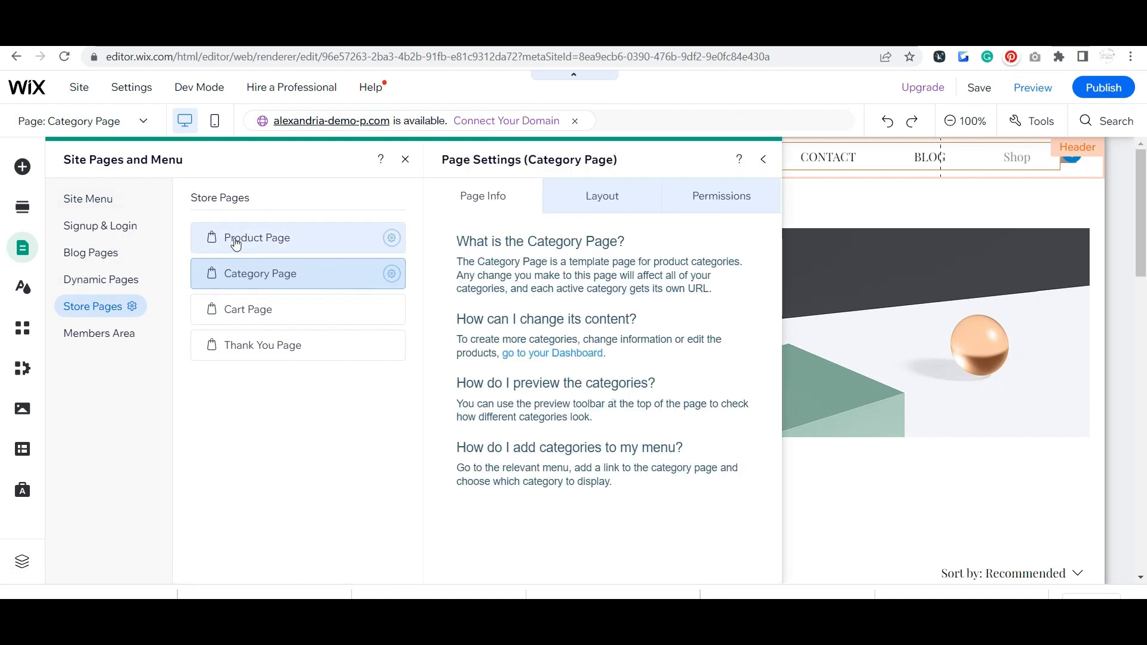
pyautogui.click(94, 204)
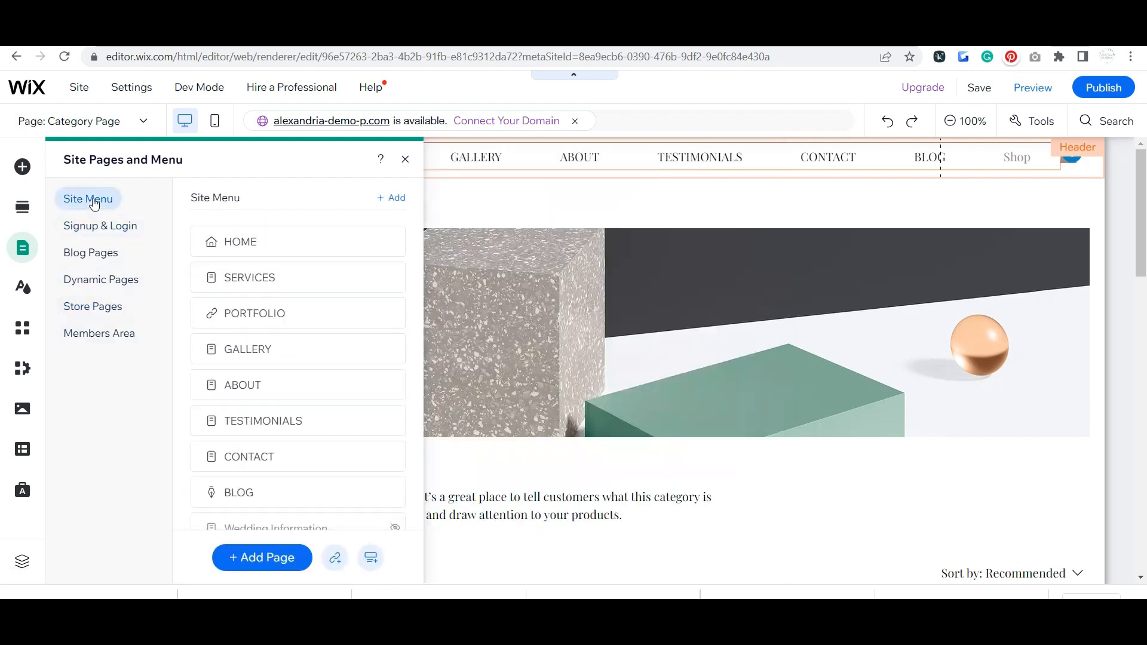
# Step: Rename the Shop link in the site menu to SHOP and close the page manager
pyautogui.scroll(-3, 319, 274)
pyautogui.scroll(-5, 320, 277)
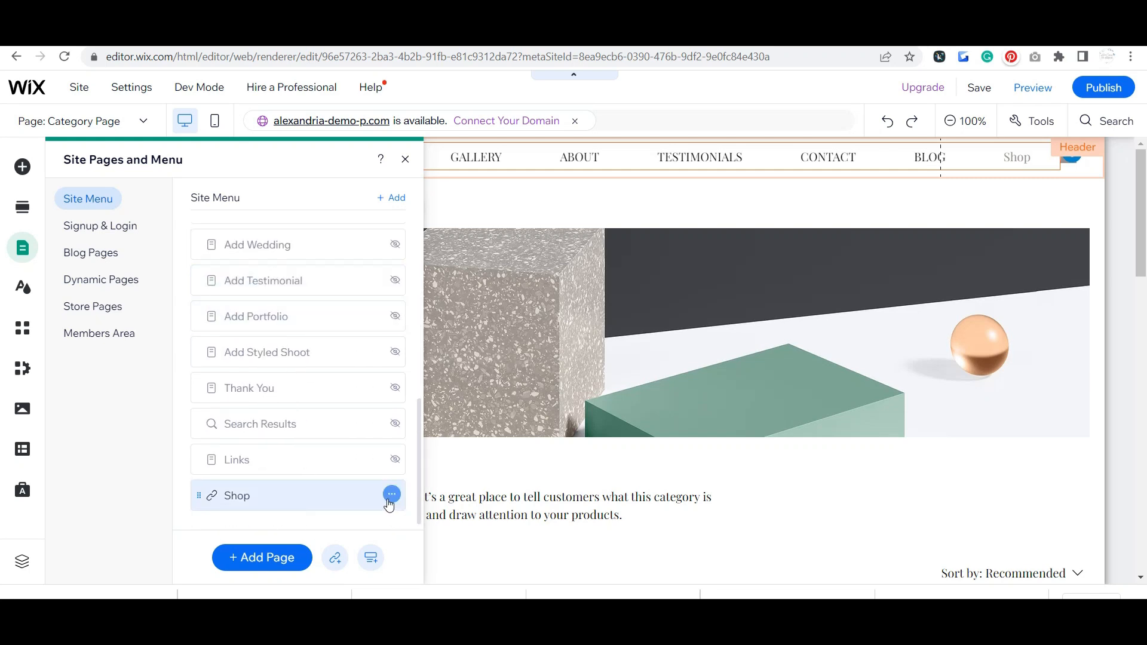
pyautogui.click(391, 495)
pyautogui.click(440, 408)
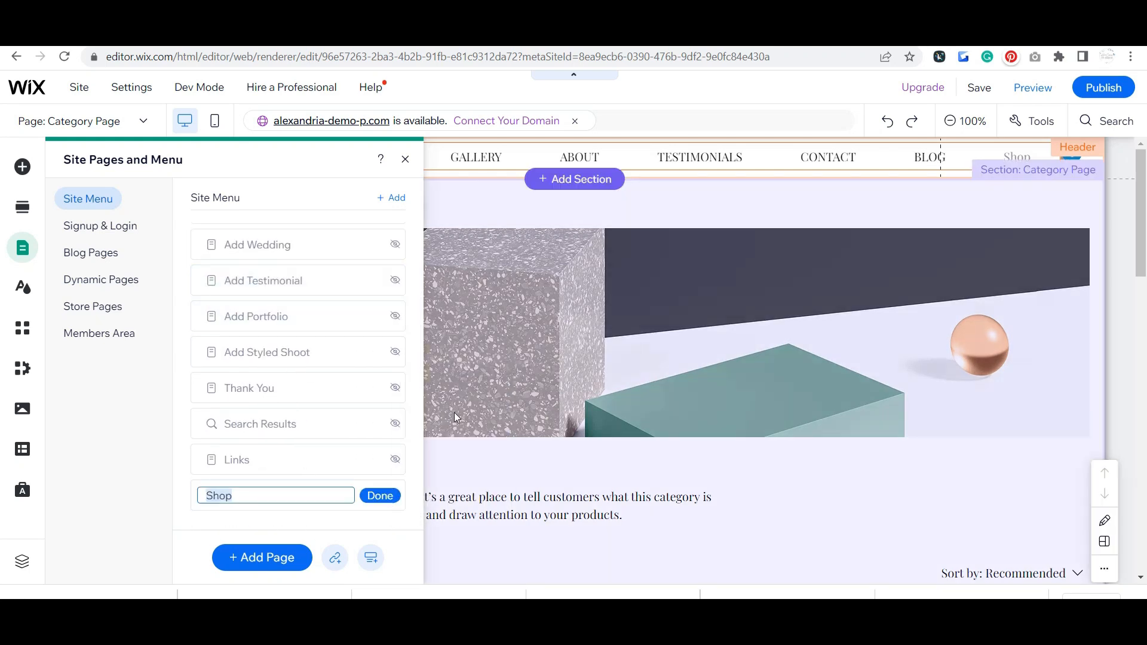
pyautogui.write('SHOP')
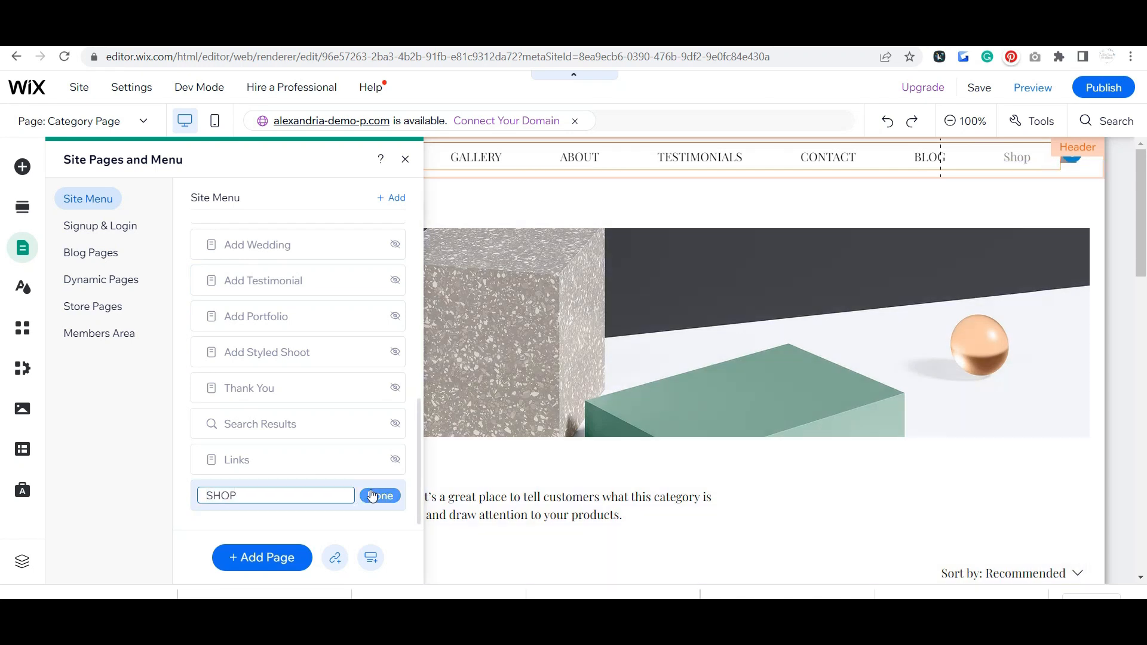
pyautogui.click(371, 491)
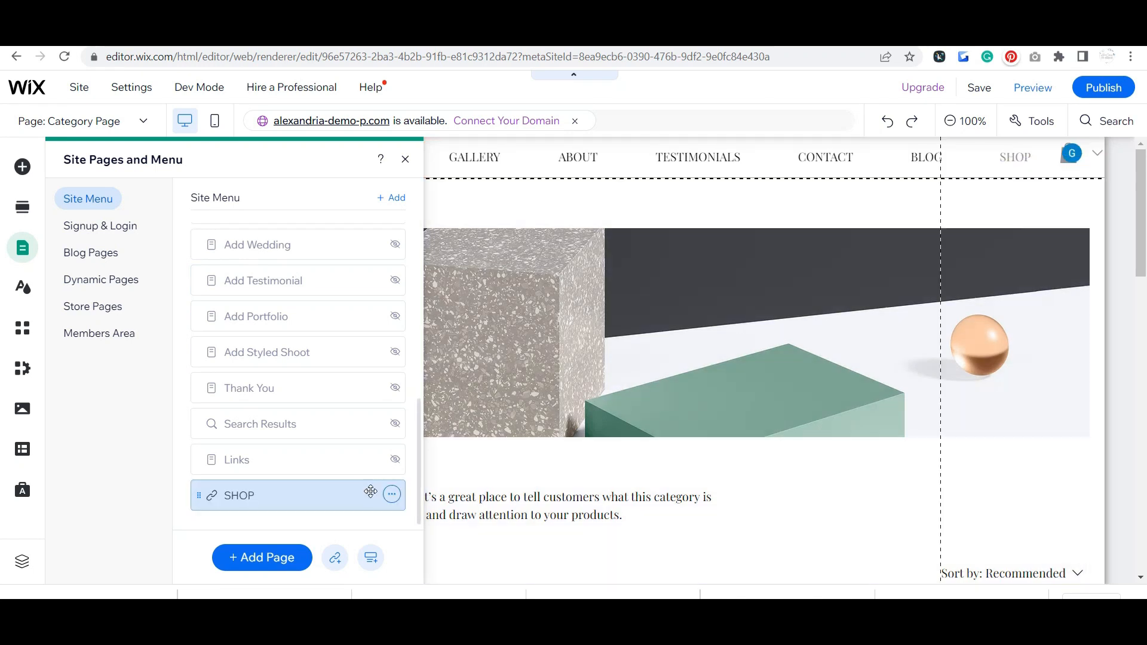
pyautogui.click(406, 162)
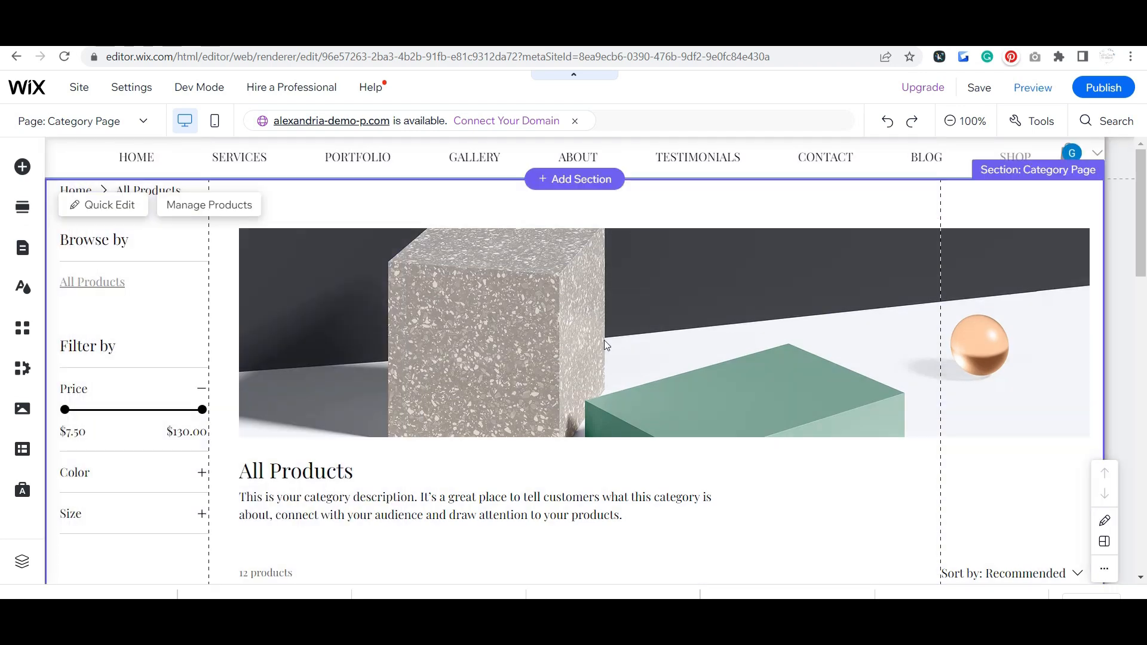
# Step: Hide the header section on the Category Page through its display settings
pyautogui.click(604, 339)
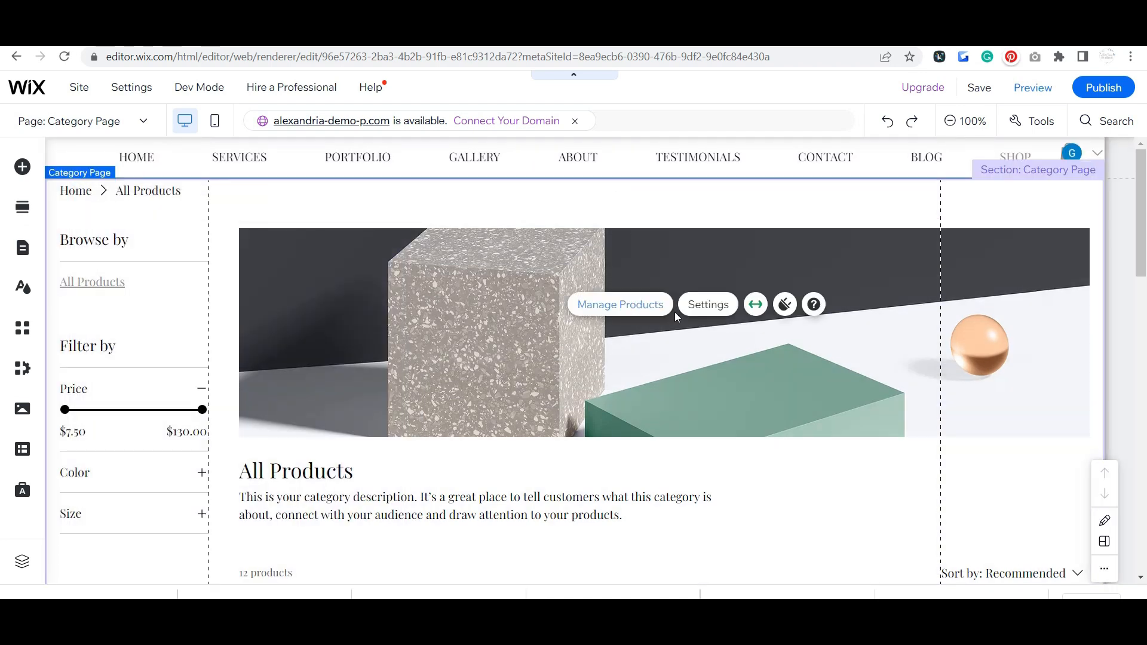
pyautogui.click(706, 306)
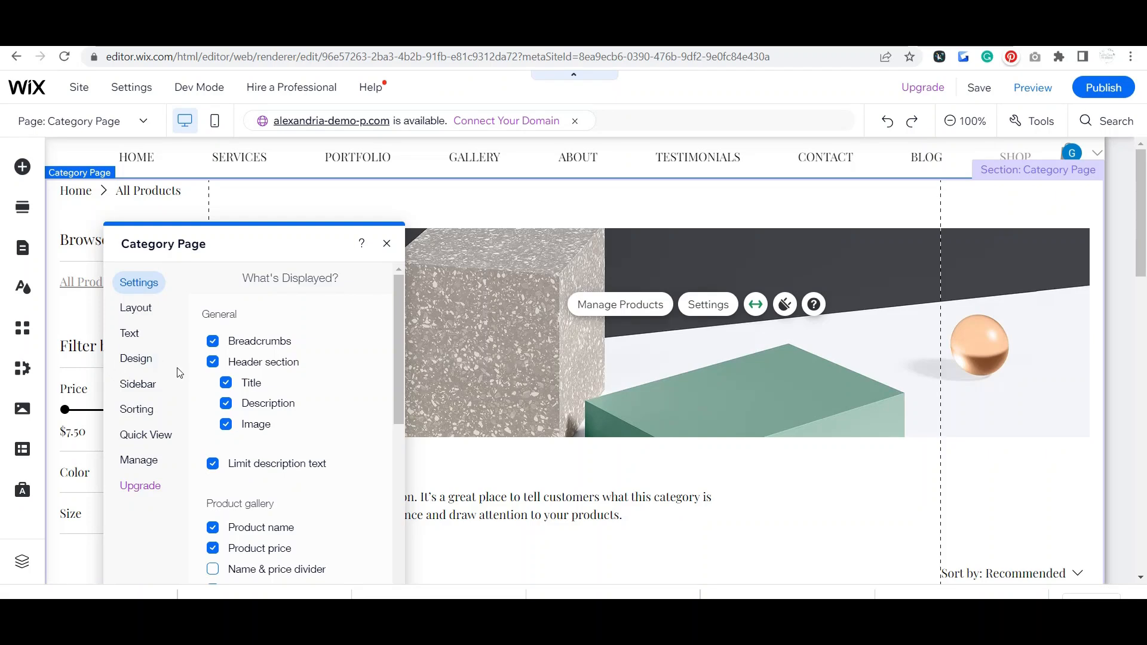
pyautogui.click(214, 364)
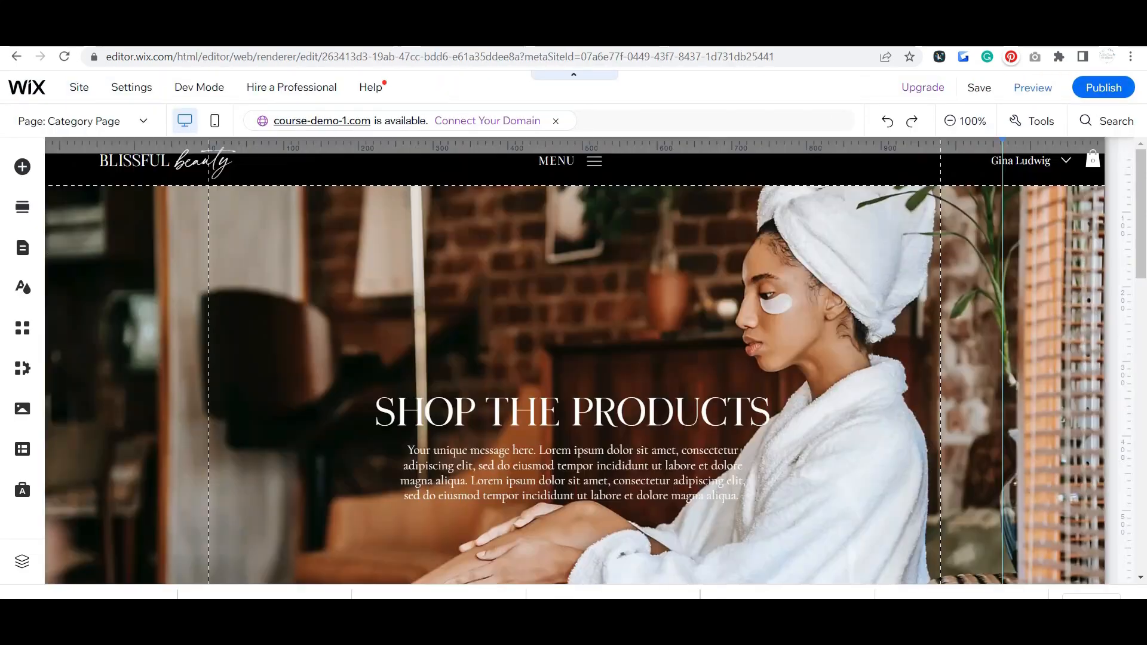
# Step: Switch to the Blissful Beauty demo site and examine its customised shop page in the editor and in preview
pyautogui.scroll(-5, 872, 314)
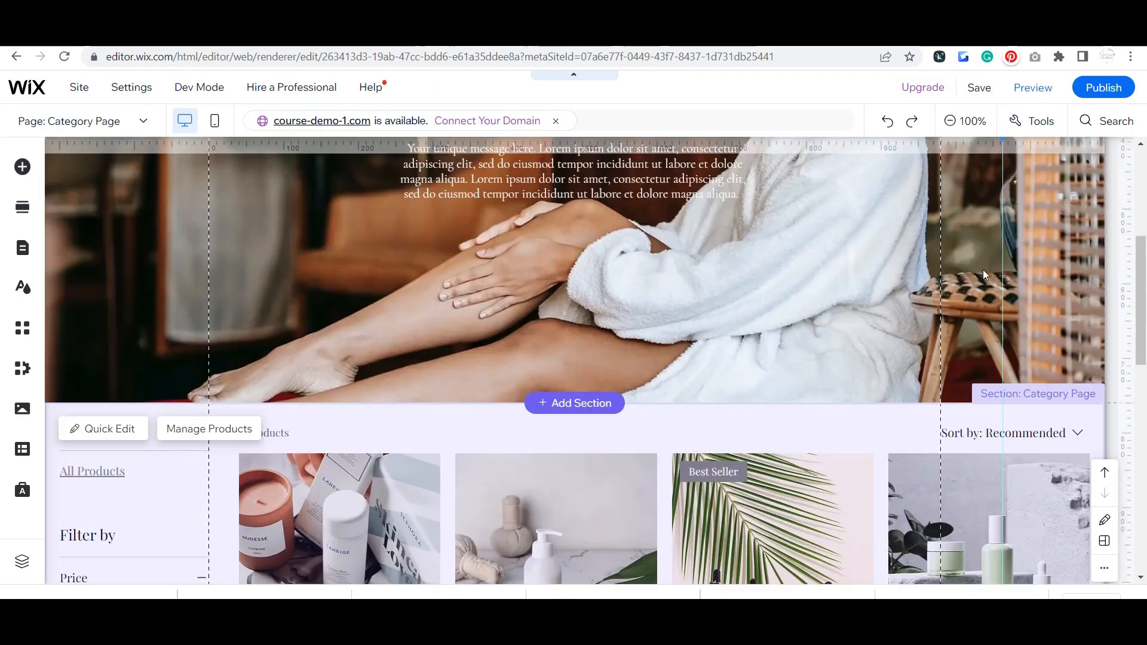
pyautogui.scroll(5, 984, 275)
pyautogui.click(1028, 96)
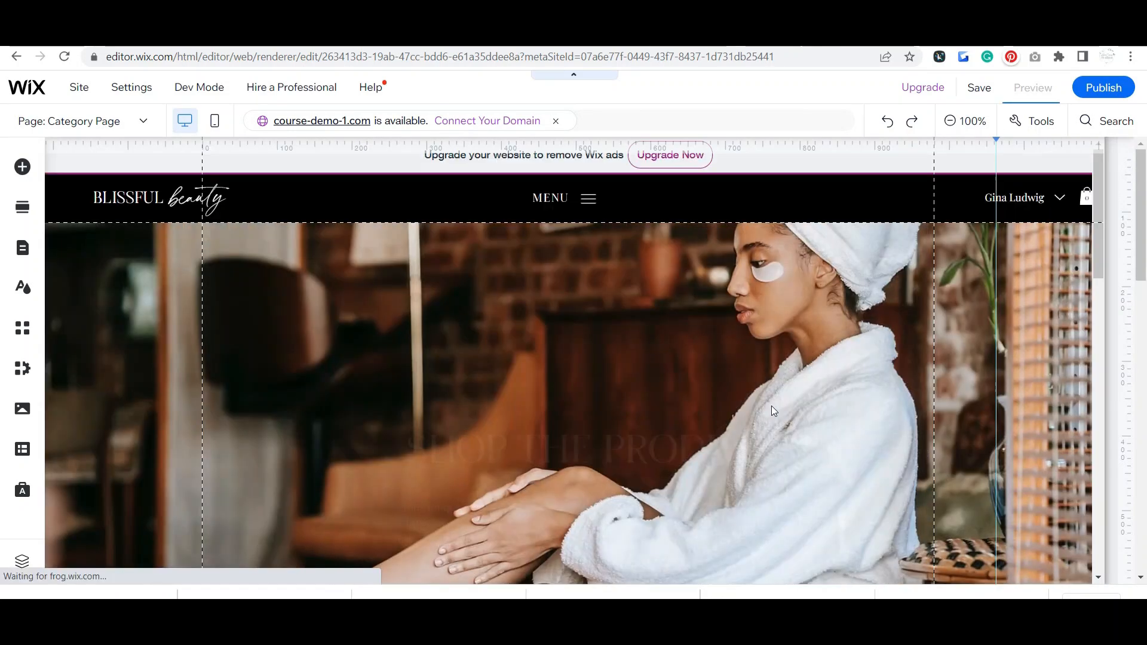
pyautogui.scroll(-5, 874, 331)
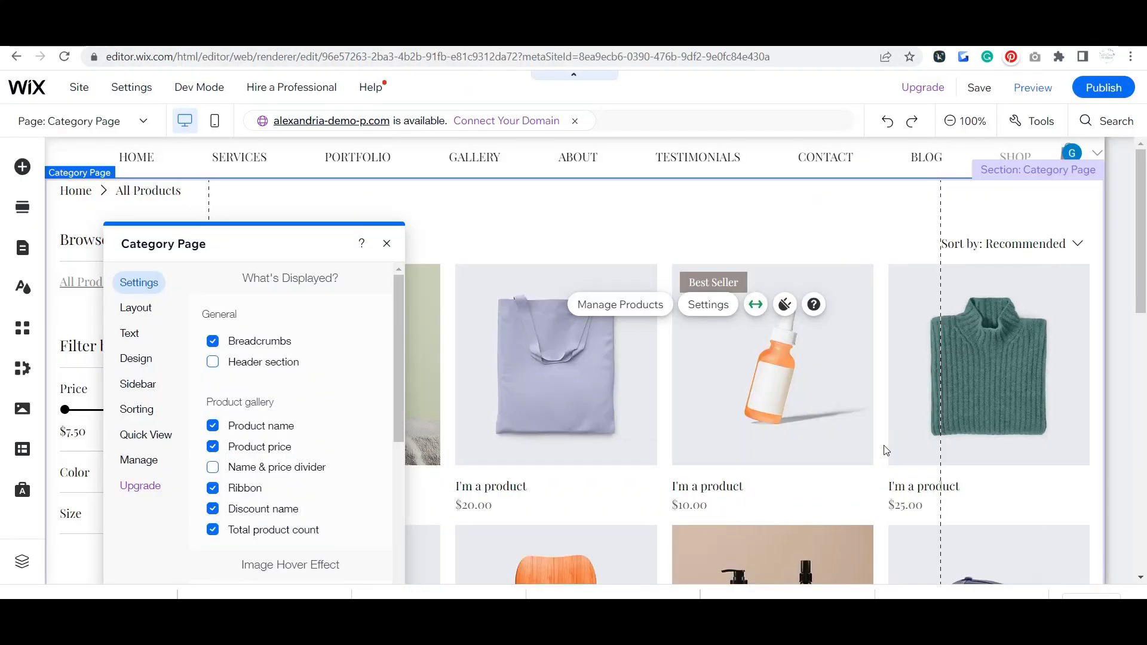
# Step: Close the Category Page settings and bring up the Store Products options in the COURSE DEMO 1 dashboard
pyautogui.click(387, 243)
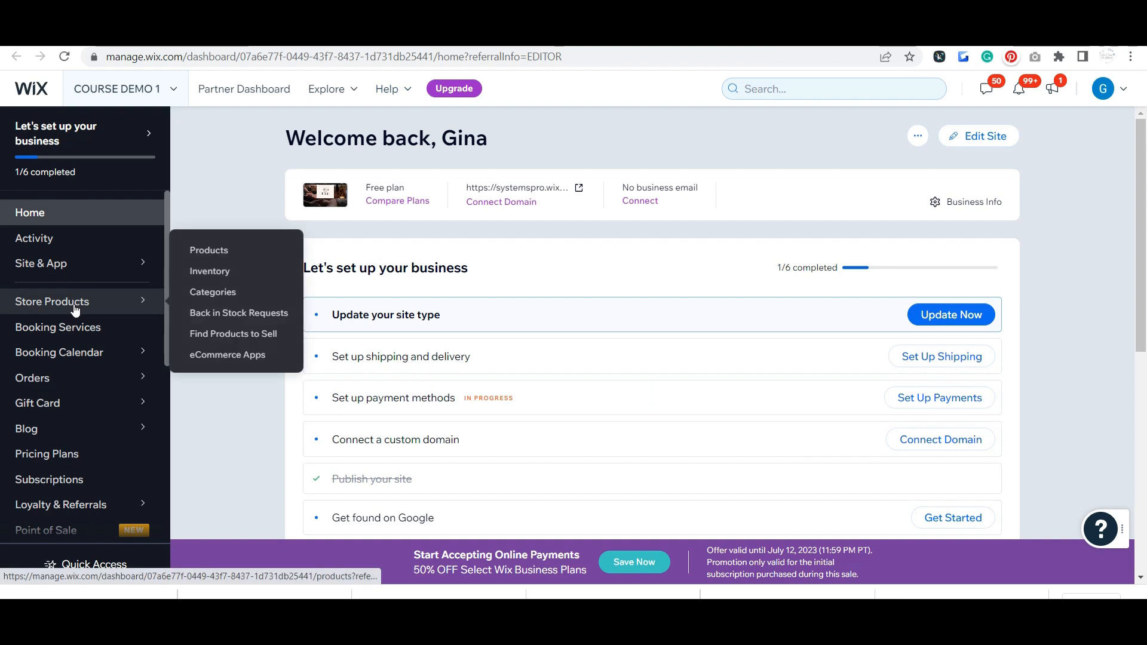
pyautogui.moveTo(70, 304)
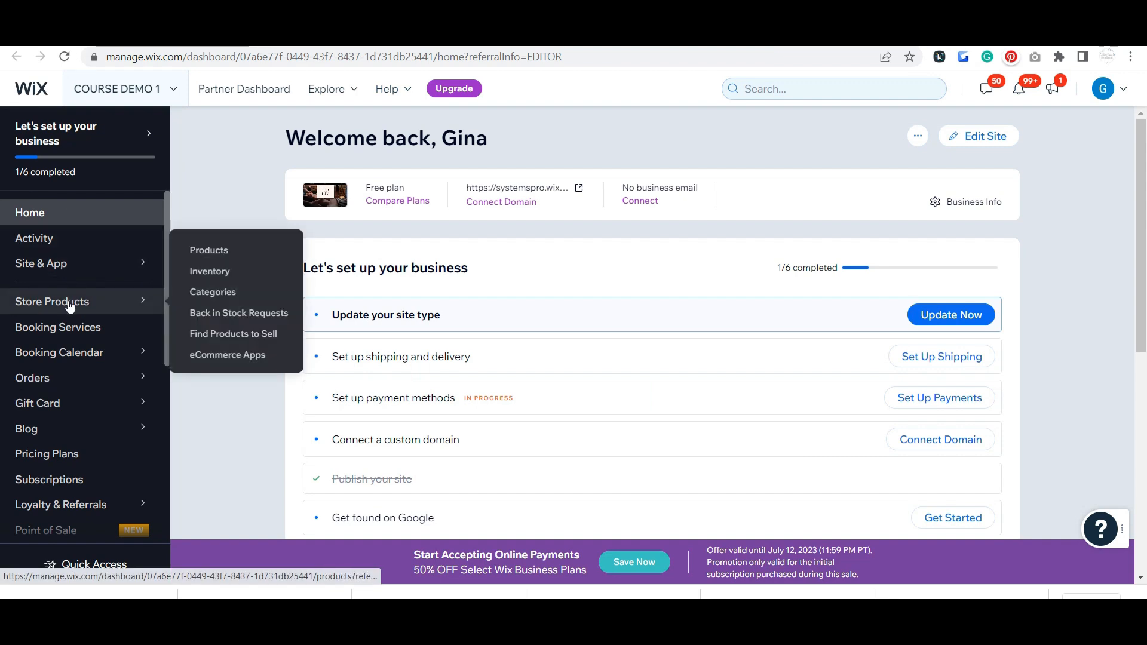